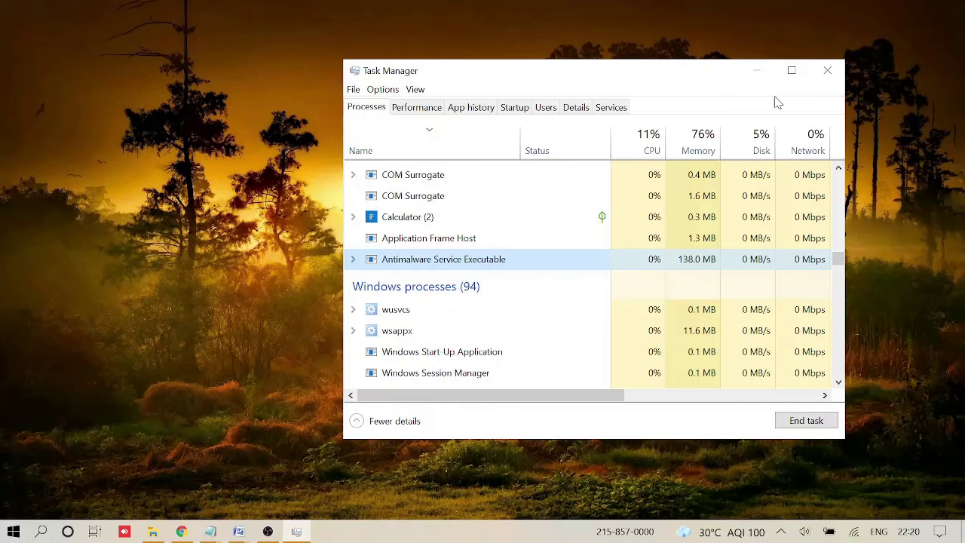
Search Windows for 'task' and launch Task Scheduler from the results
{"action": "left_click", "coordinate": [41, 532]}
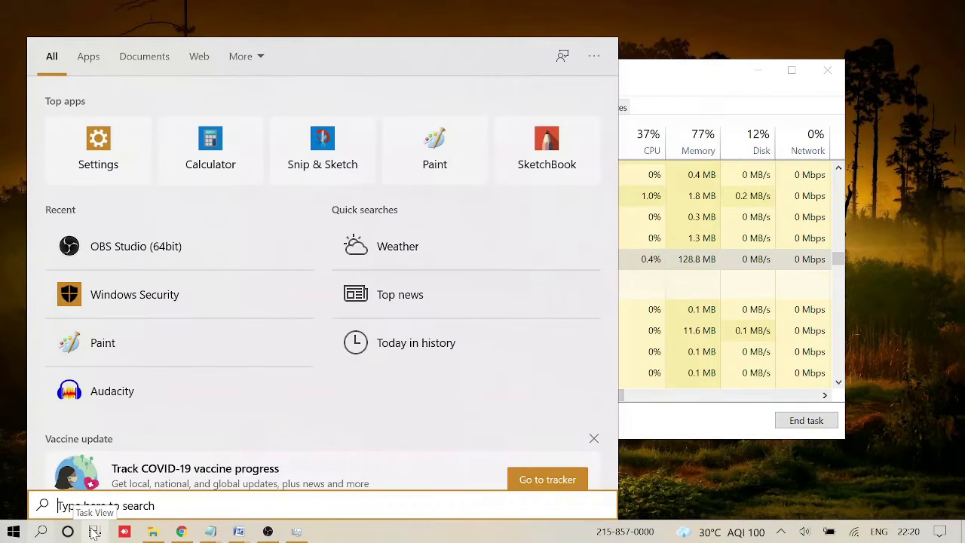
{"action": "type", "text": "task"}
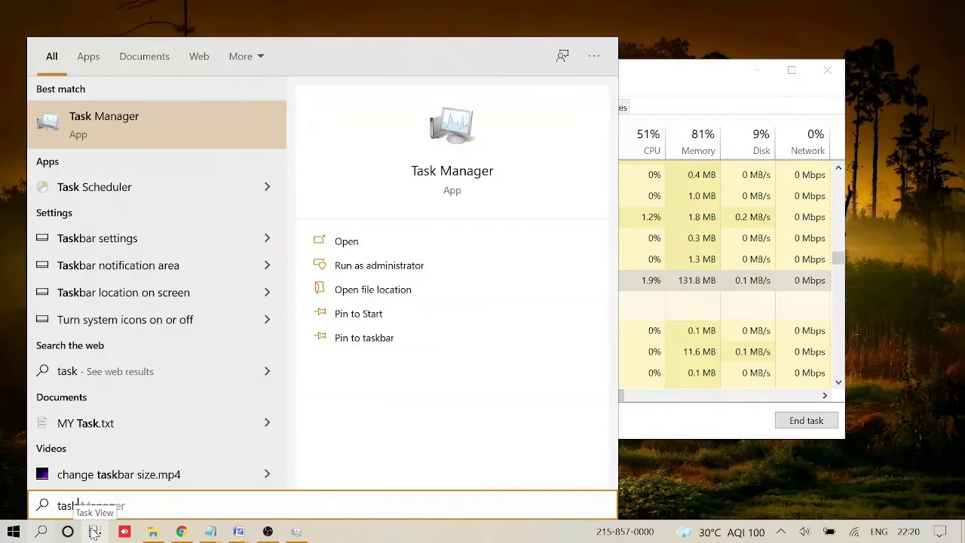
{"action": "left_click", "coordinate": [146, 188]}
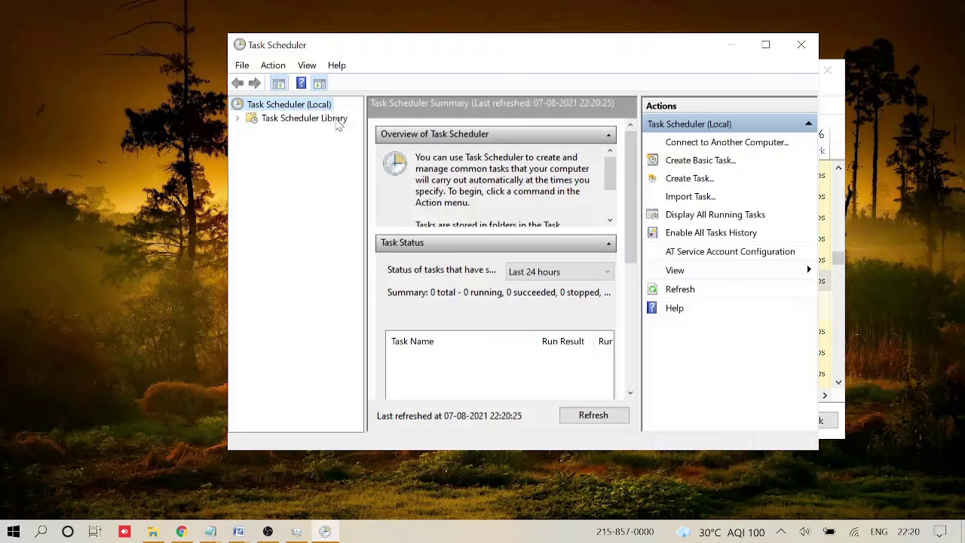
Expand Task Scheduler Library > Microsoft > Windows and select the Windows Defender folder
{"action": "left_click", "coordinate": [339, 121]}
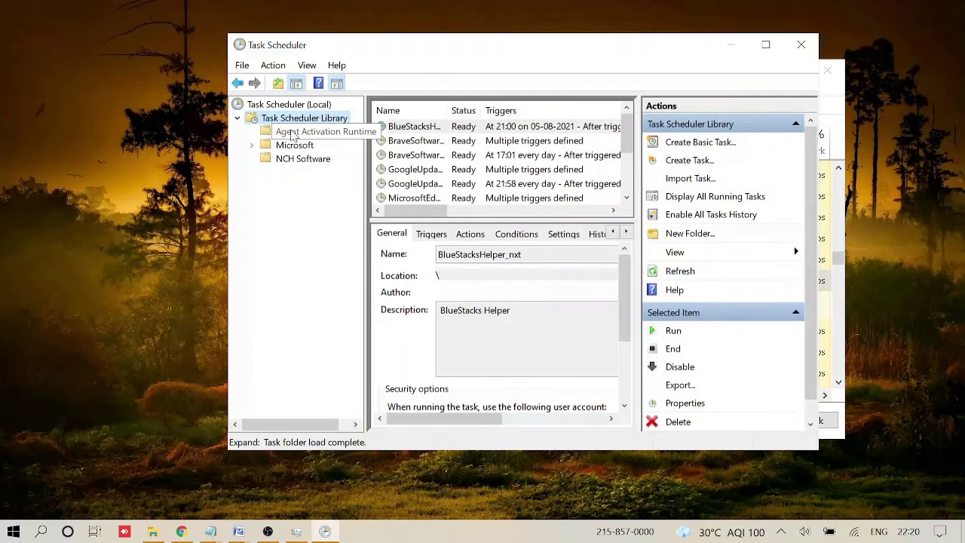
{"action": "left_click", "coordinate": [293, 147]}
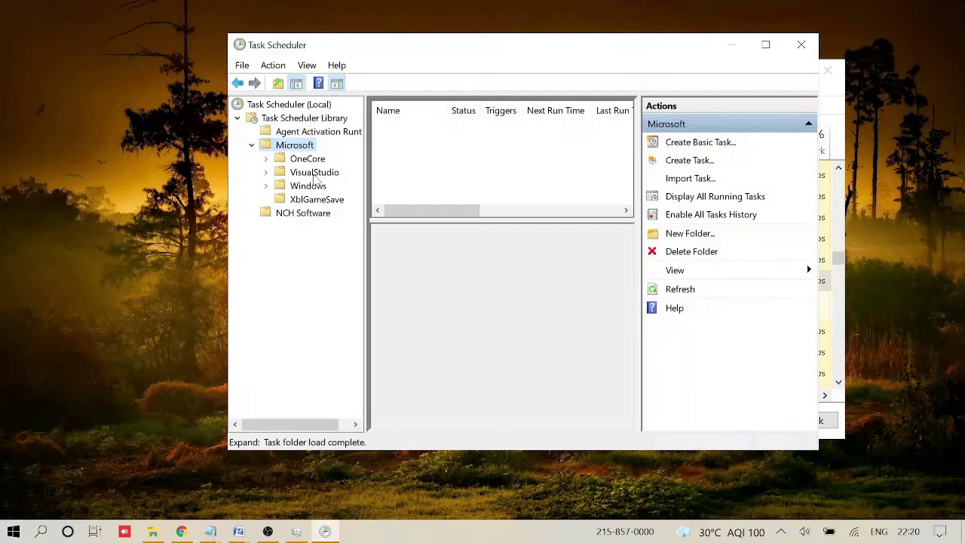
{"action": "left_click", "coordinate": [309, 187]}
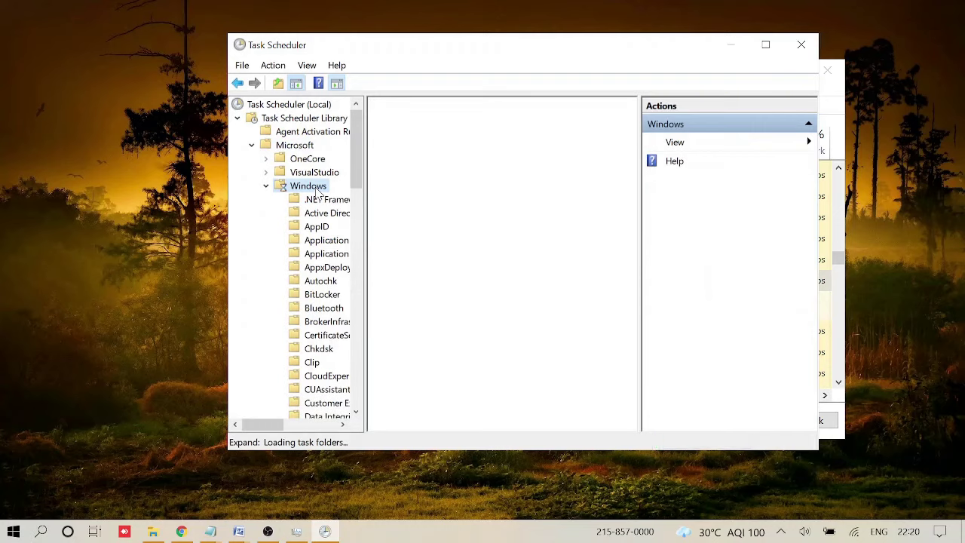
{"action": "scroll", "coordinate": [311, 281], "scroll_direction": "down", "scroll_amount": 17}
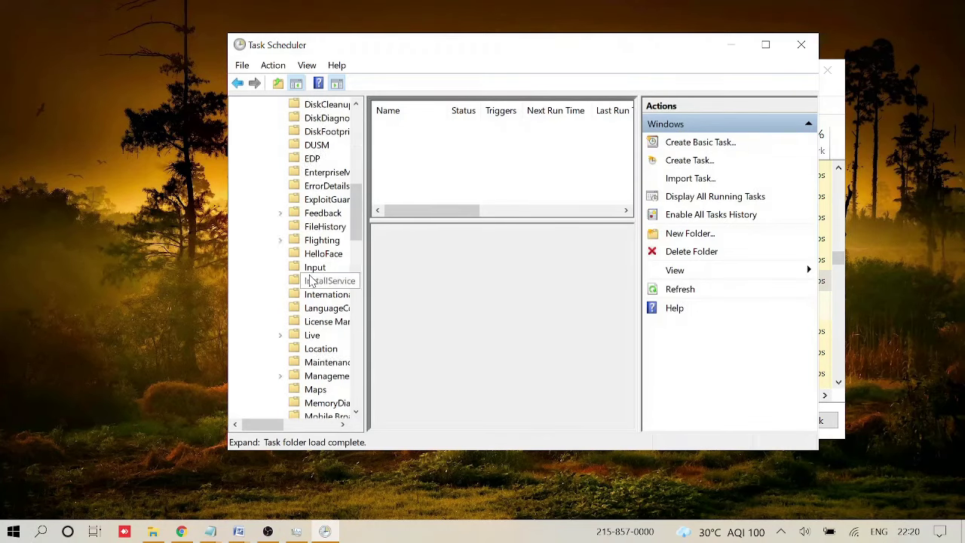
{"action": "scroll", "coordinate": [311, 281], "scroll_direction": "down", "scroll_amount": 2}
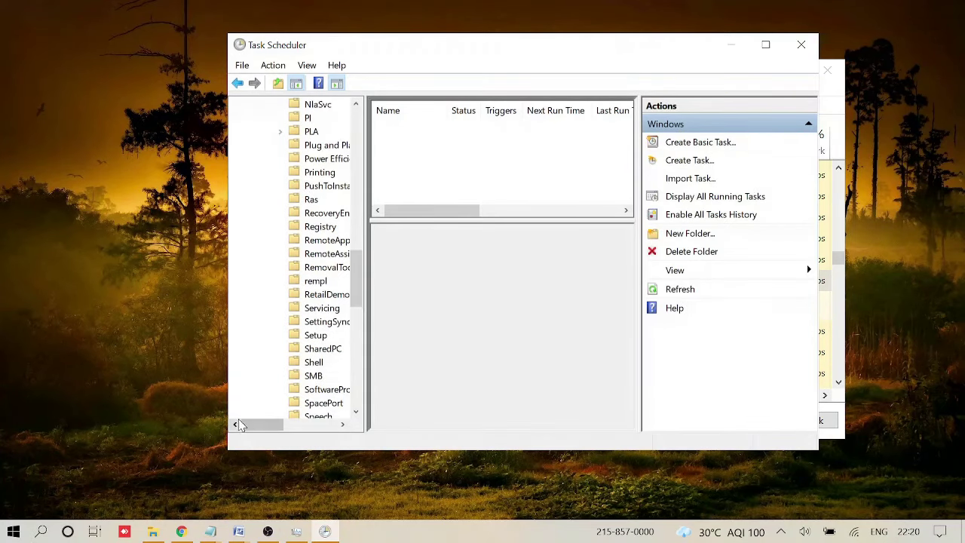
{"action": "left_click_drag", "start_coordinate": [259, 424], "coordinate": [279, 431]}
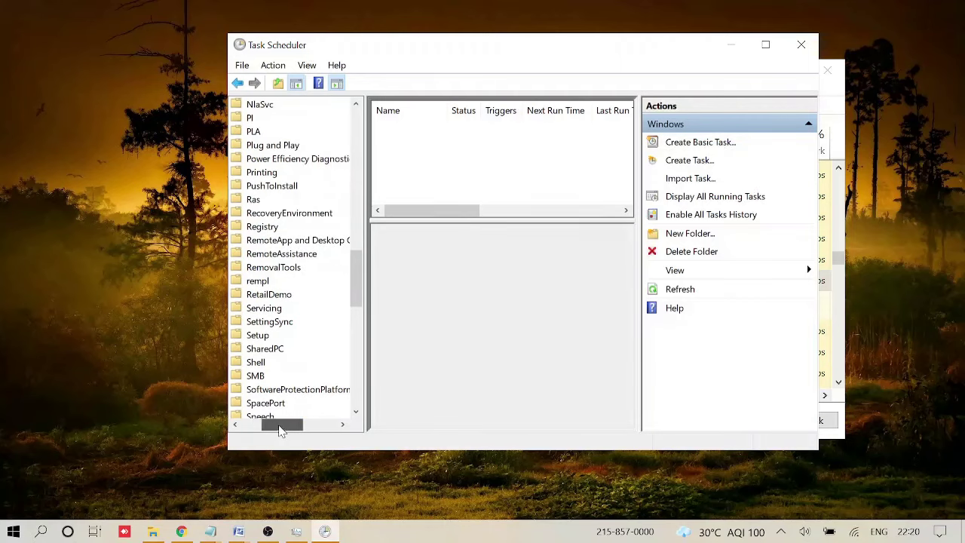
{"action": "scroll", "coordinate": [294, 285], "scroll_direction": "down", "scroll_amount": 3}
{"action": "scroll", "coordinate": [296, 283], "scroll_direction": "down", "scroll_amount": 9}
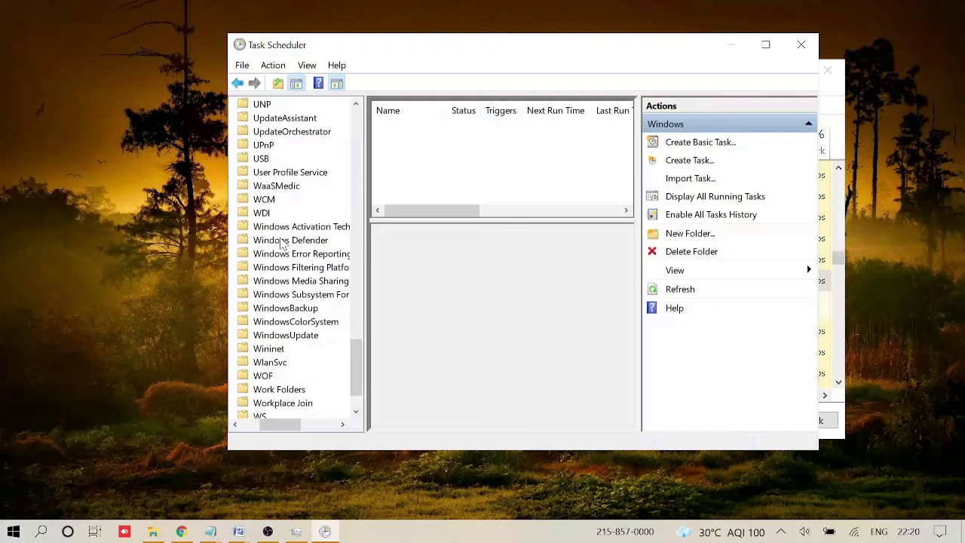
{"action": "left_click", "coordinate": [294, 242]}
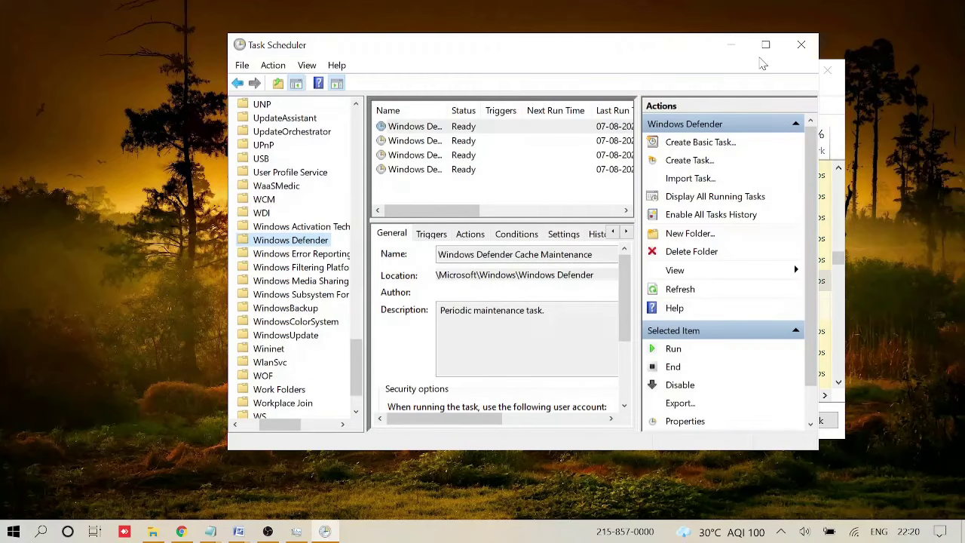
Maximize Task Scheduler and widen the Name column to show full Windows Defender task names
{"action": "left_click", "coordinate": [766, 47]}
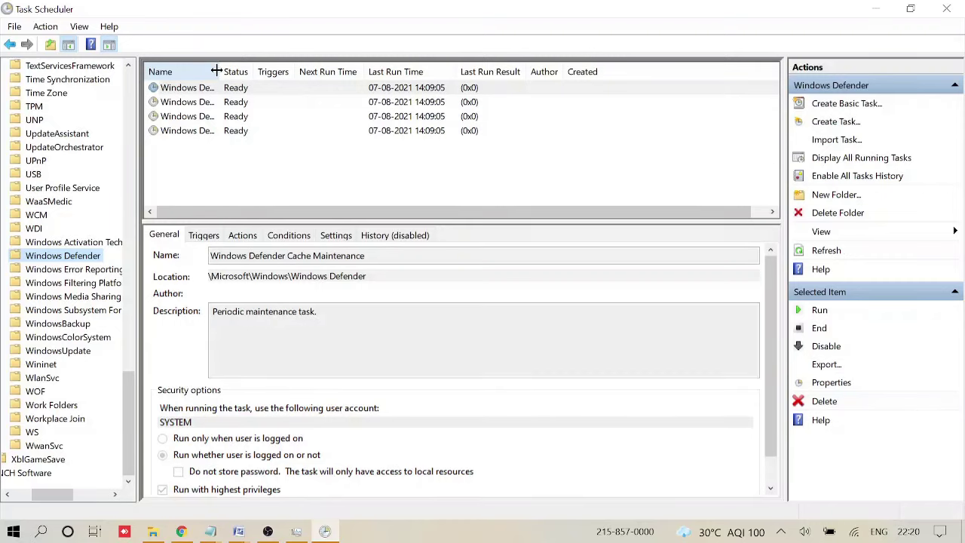
{"action": "left_click_drag", "start_coordinate": [216, 71], "coordinate": [334, 66]}
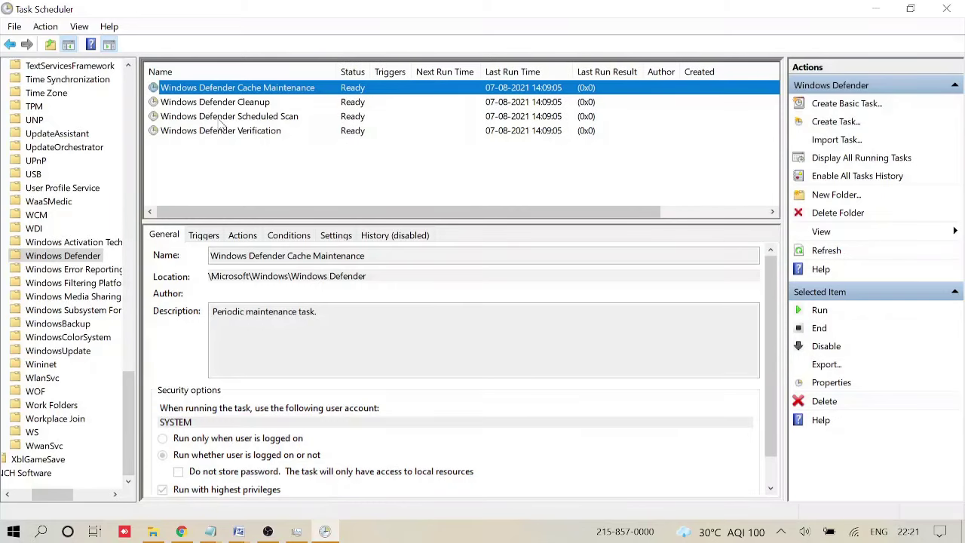
Turn off 'Run with highest privileges' and 'Start only if on AC power' for Windows Defender Scheduled Scan
{"action": "double_click", "coordinate": [257, 118]}
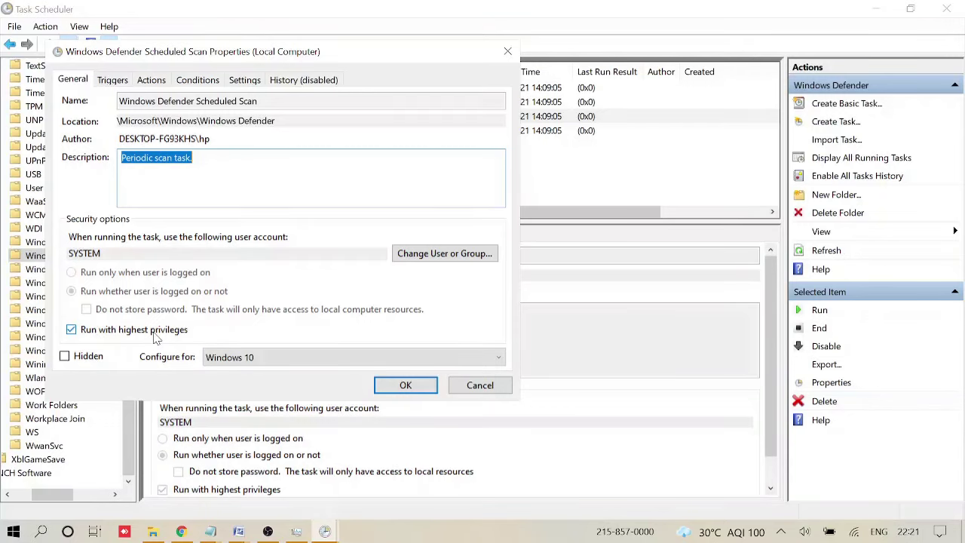
{"action": "left_click", "coordinate": [72, 333]}
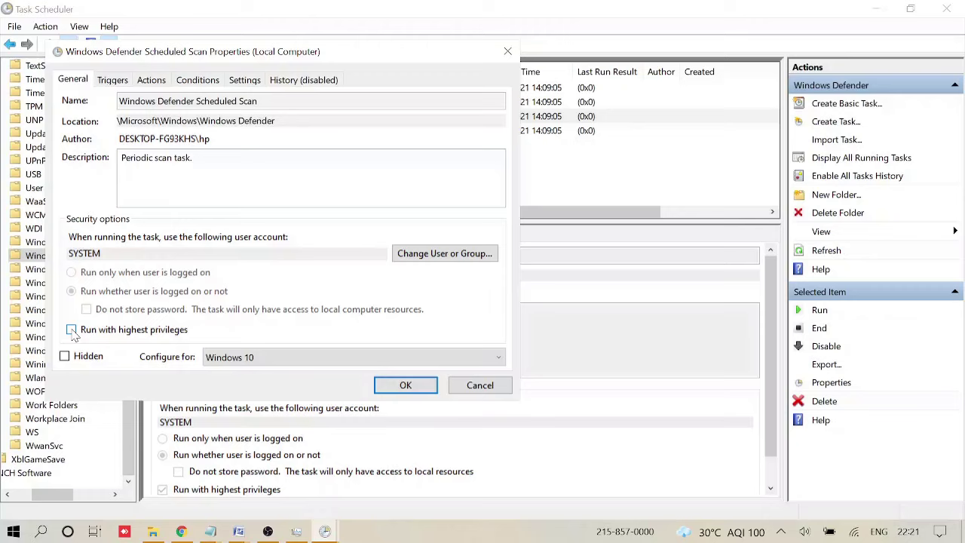
{"action": "left_click", "coordinate": [199, 81]}
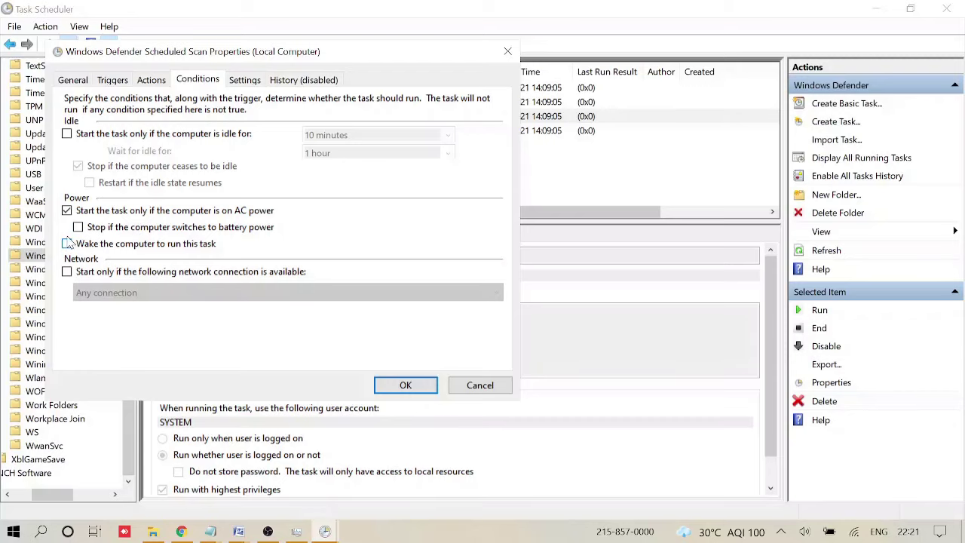
{"action": "left_click", "coordinate": [67, 211]}
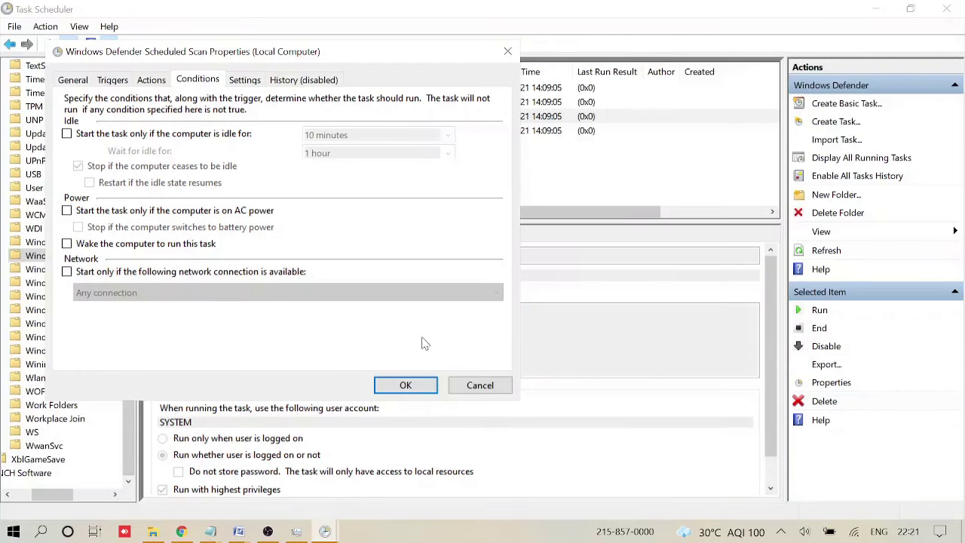
{"action": "left_click", "coordinate": [397, 388]}
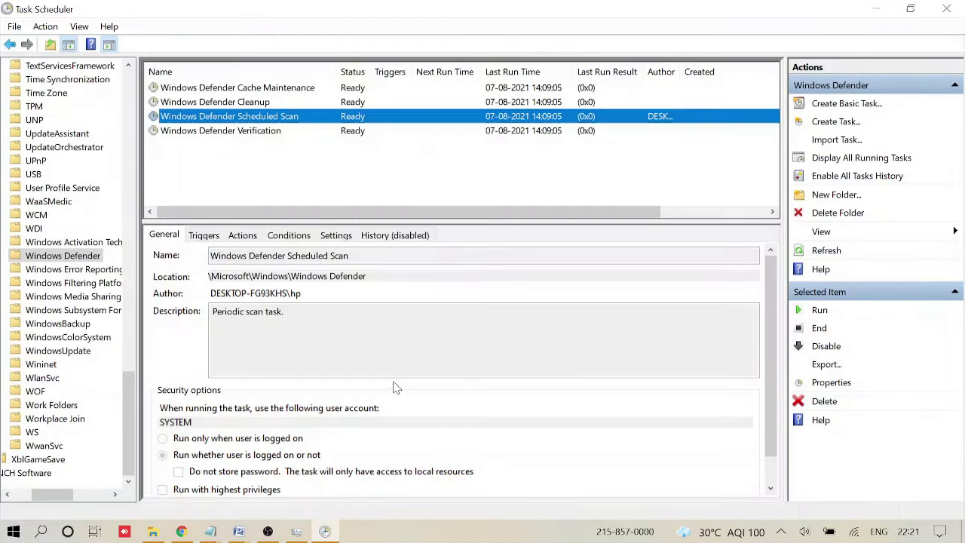
Close Task Scheduler, then search 'windows se' and launch Windows Security
{"action": "left_click", "coordinate": [948, 9]}
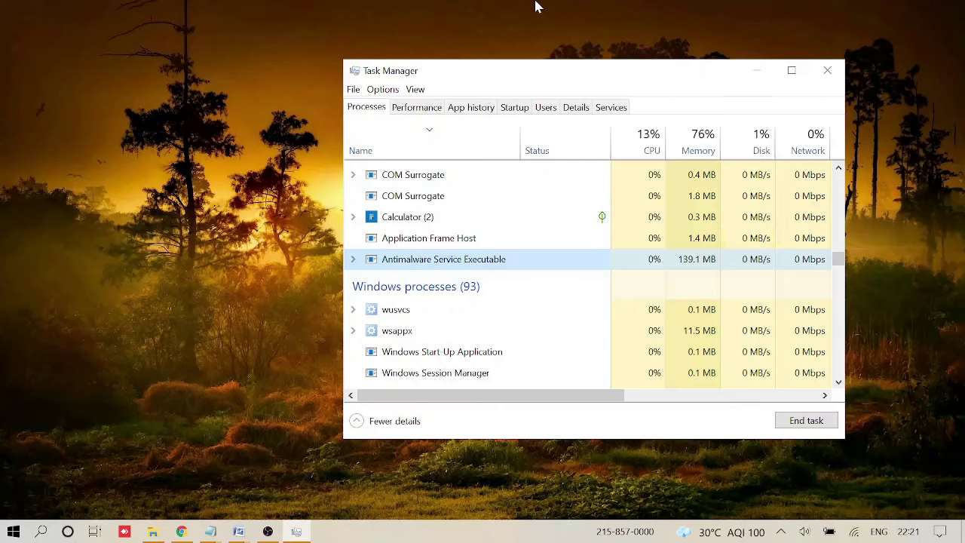
{"action": "left_click", "coordinate": [44, 530]}
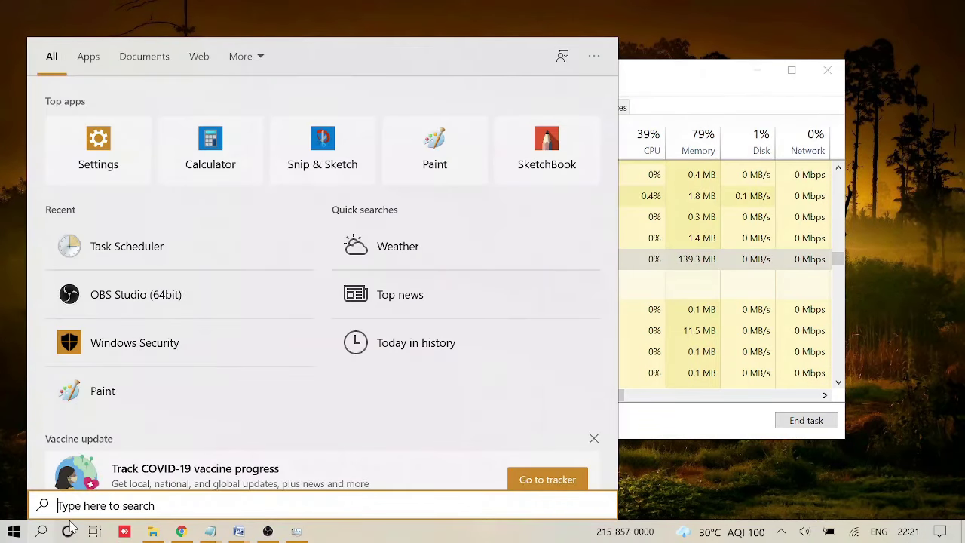
{"action": "type", "text": "wind"}
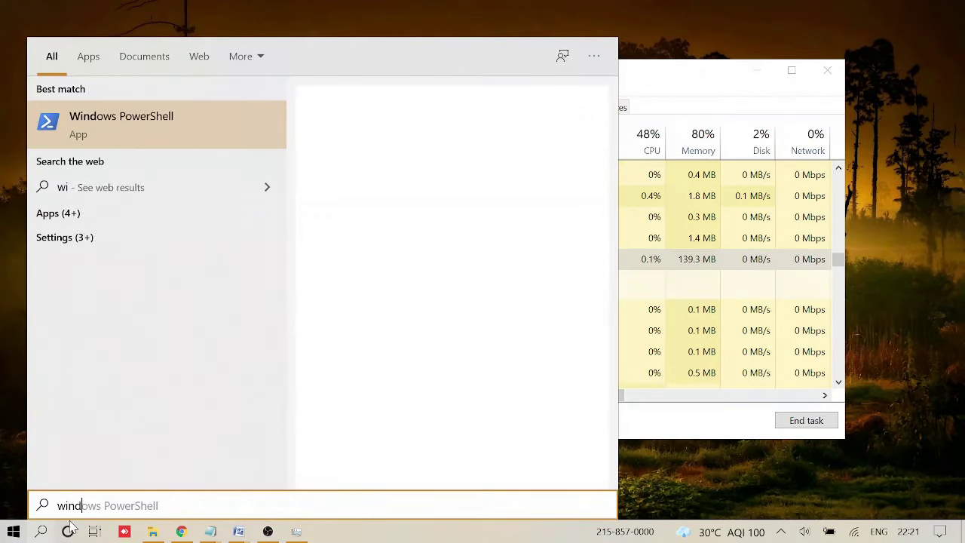
{"action": "type", "text": "ows se"}
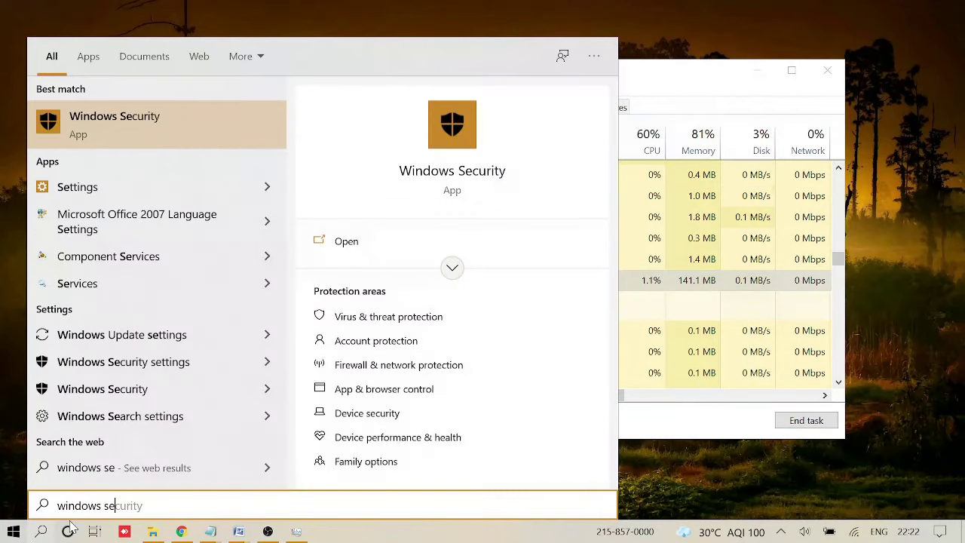
{"action": "left_click", "coordinate": [129, 140]}
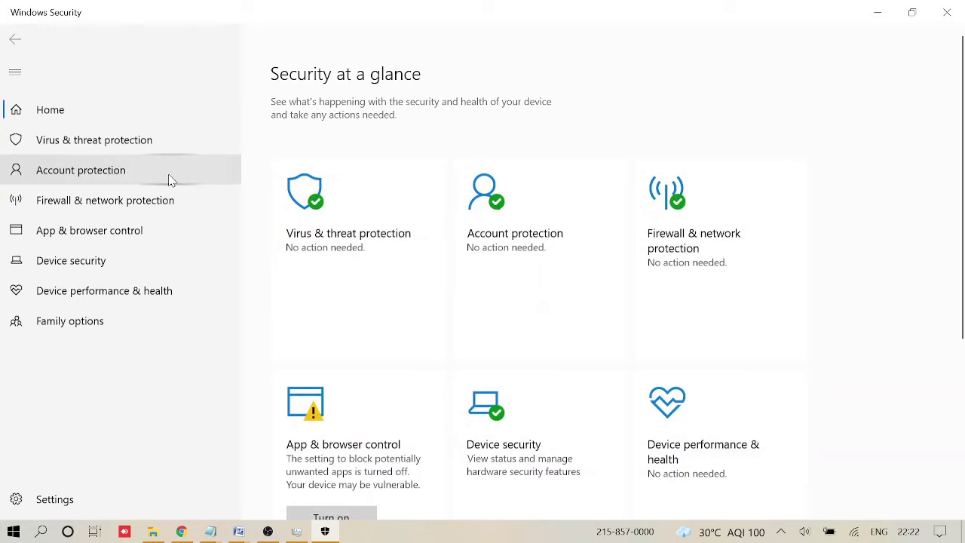
Go to Virus & threat protection > Manage settings and reach the Exclusions section
{"action": "left_click", "coordinate": [335, 249]}
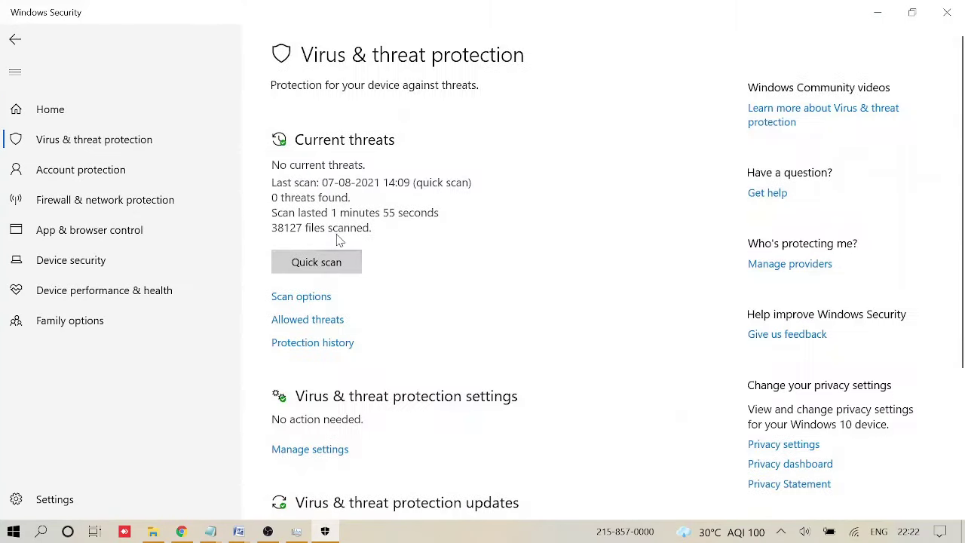
{"action": "scroll", "coordinate": [503, 230], "scroll_direction": "down", "scroll_amount": 3}
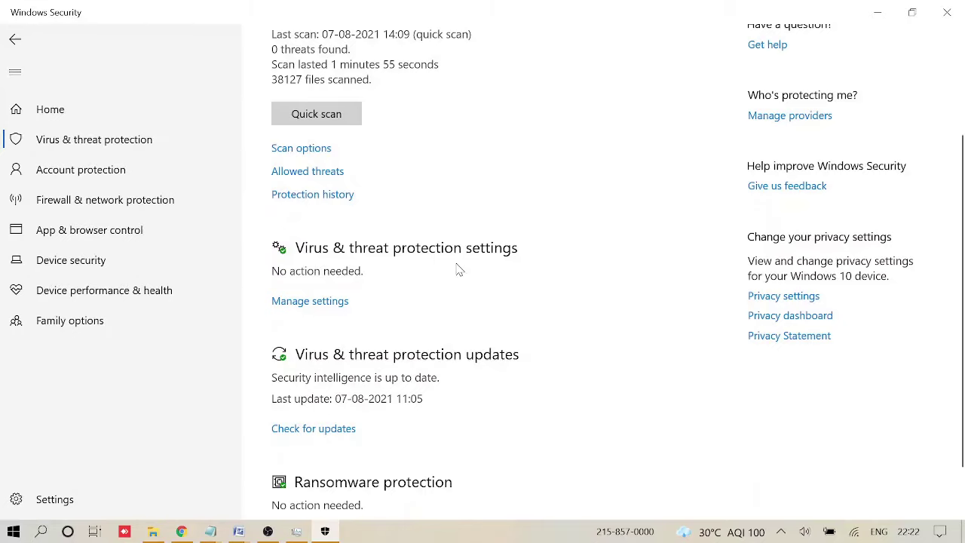
{"action": "left_click", "coordinate": [309, 302]}
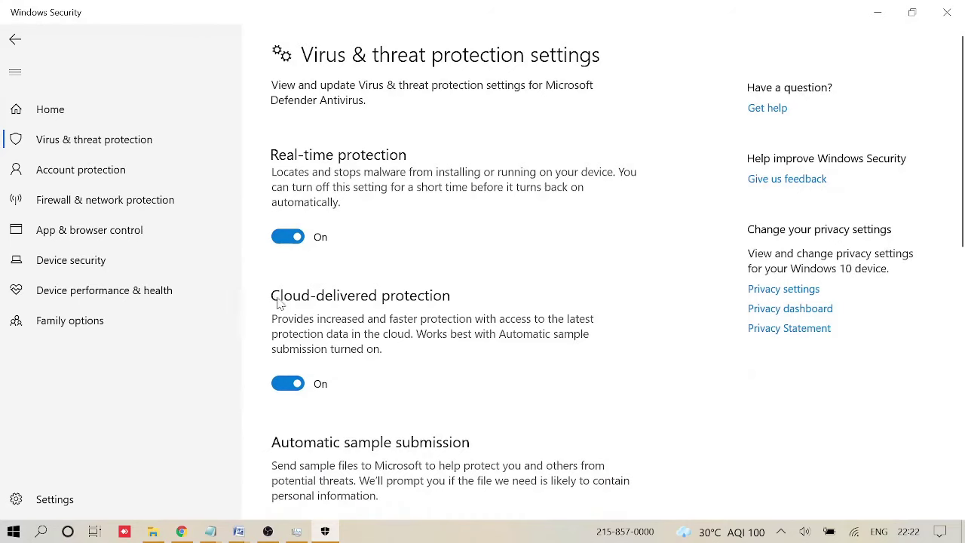
{"action": "scroll", "coordinate": [355, 264], "scroll_direction": "down", "scroll_amount": 3}
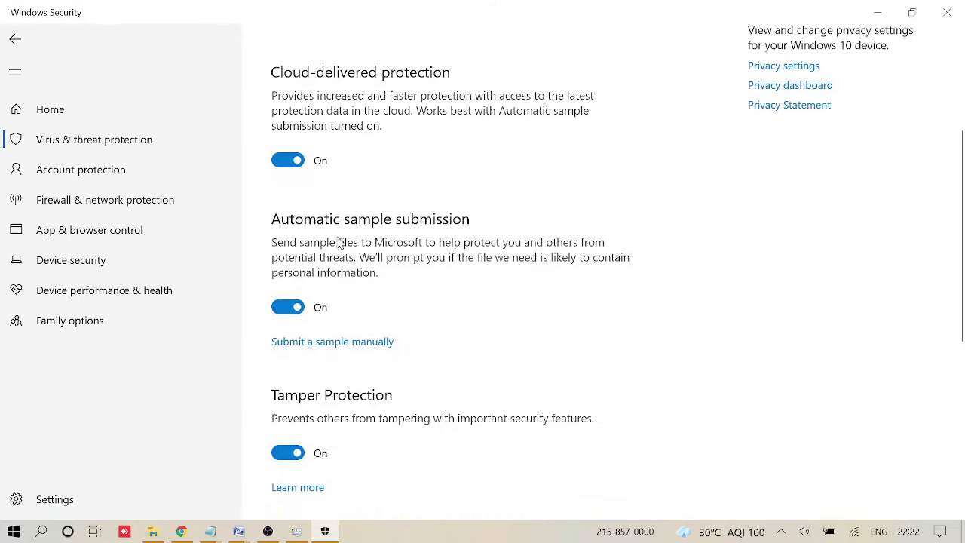
{"action": "scroll", "coordinate": [422, 224], "scroll_direction": "down", "scroll_amount": 5}
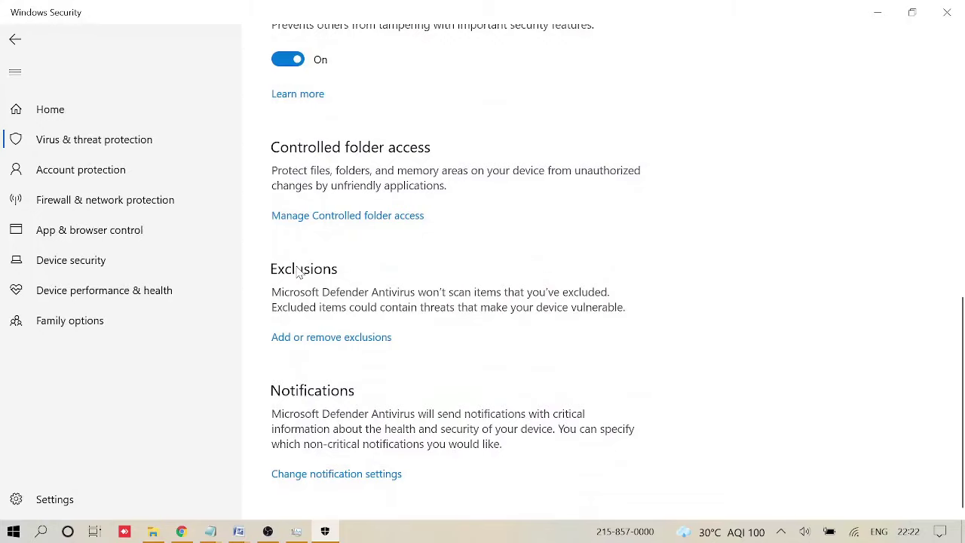
{"action": "left_click", "coordinate": [322, 345]}
Choose Add or remove exclusions, then Add an exclusion of type File
{"action": "left_click", "coordinate": [348, 343]}
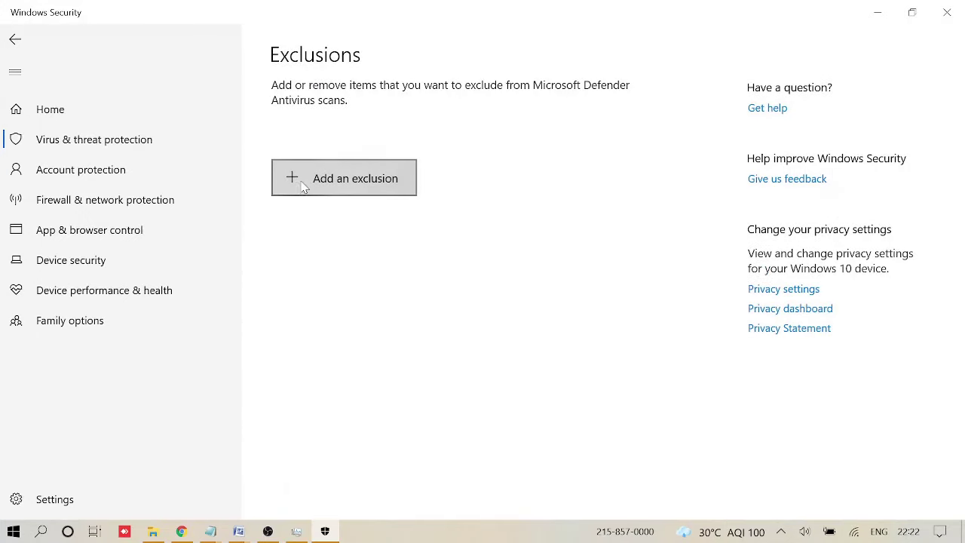
{"action": "left_click", "coordinate": [368, 193]}
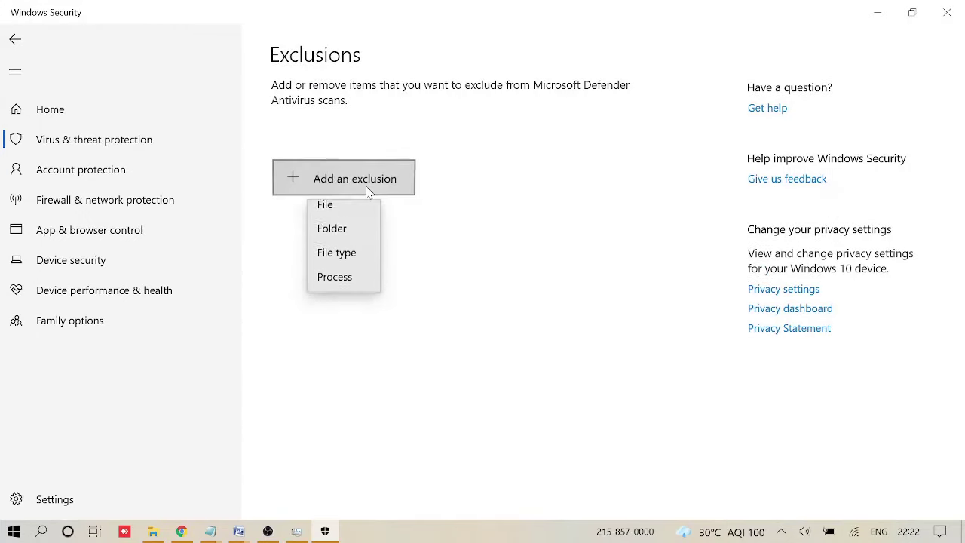
{"action": "left_click", "coordinate": [324, 216]}
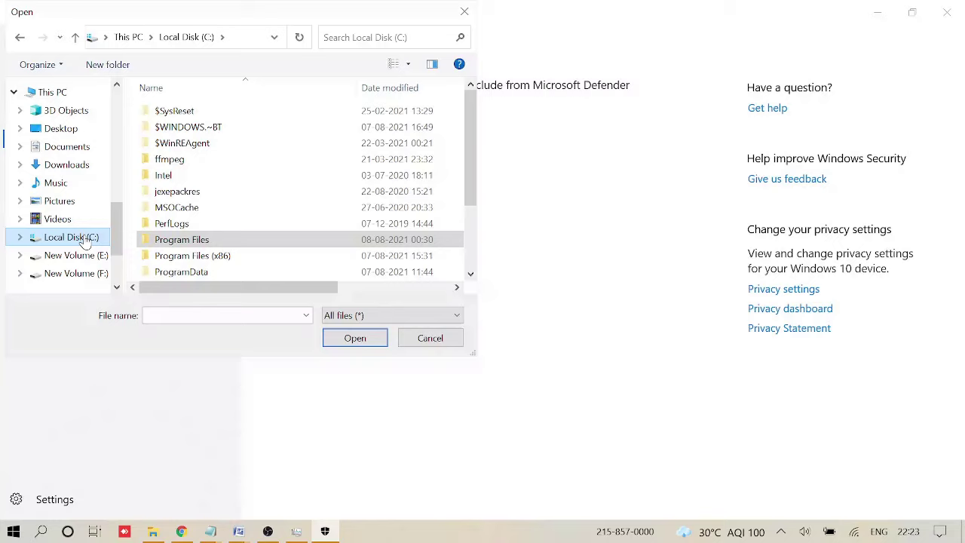
Browse to C:\Program Files\Windows Defender and pick MsMpEng.exe as the excluded file
{"action": "left_click", "coordinate": [85, 239]}
{"action": "left_click", "coordinate": [202, 209]}
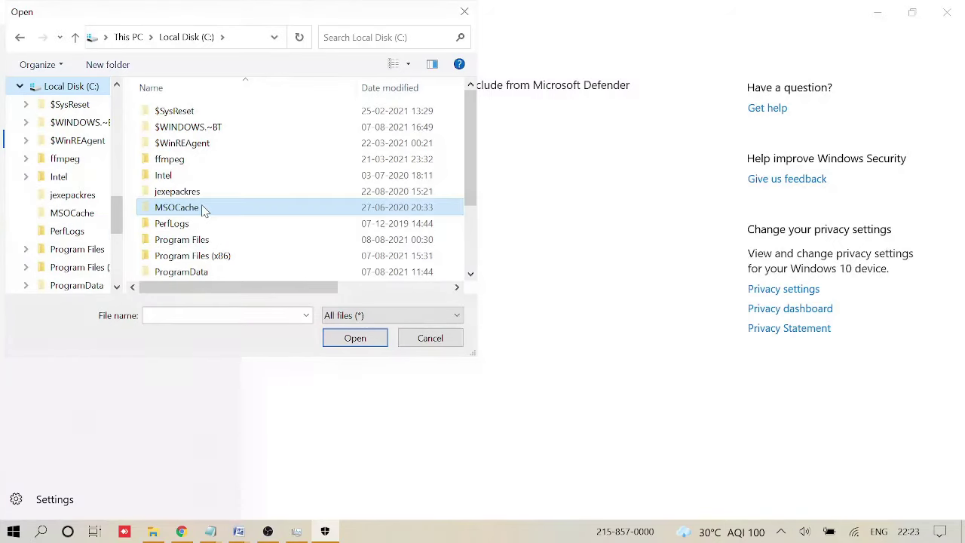
{"action": "scroll", "coordinate": [201, 227], "scroll_direction": "down", "scroll_amount": 2}
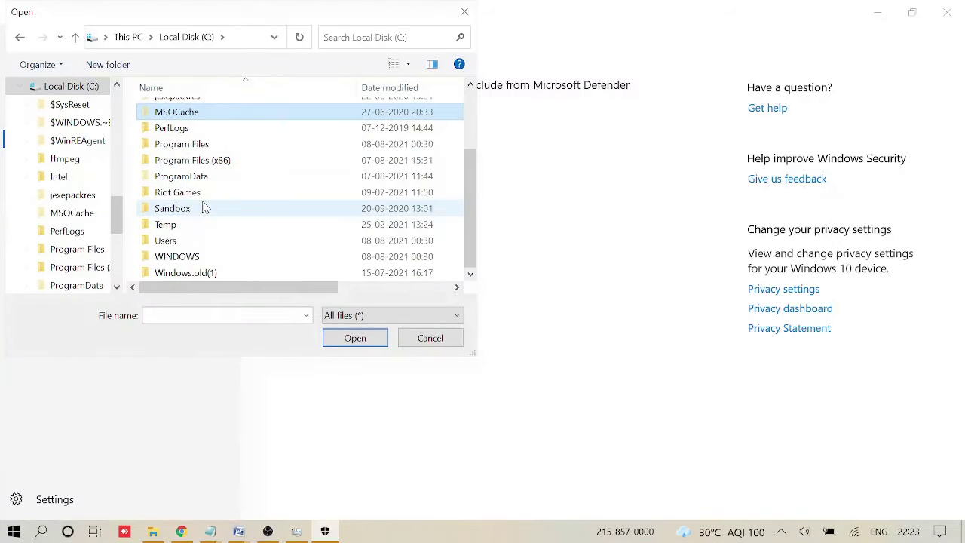
{"action": "left_click", "coordinate": [205, 144]}
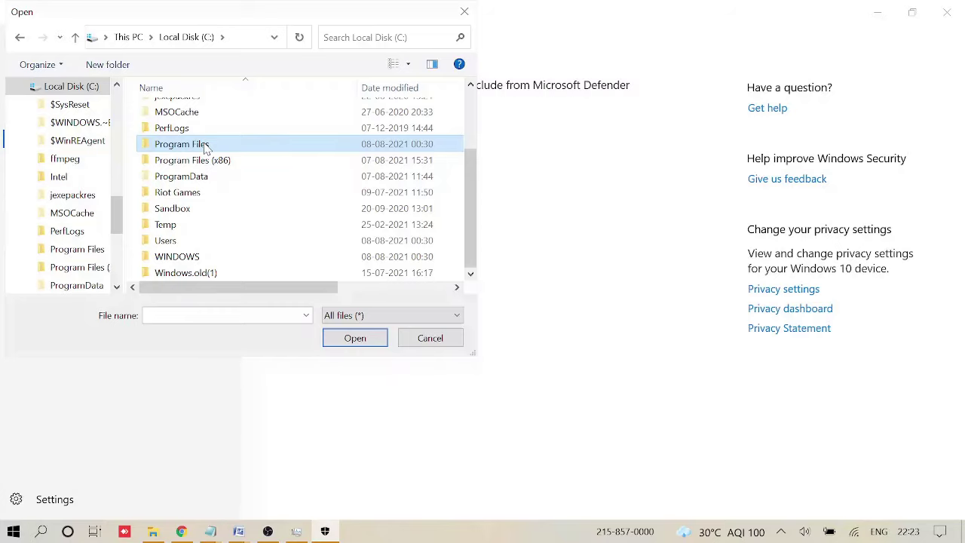
{"action": "double_click", "coordinate": [207, 144]}
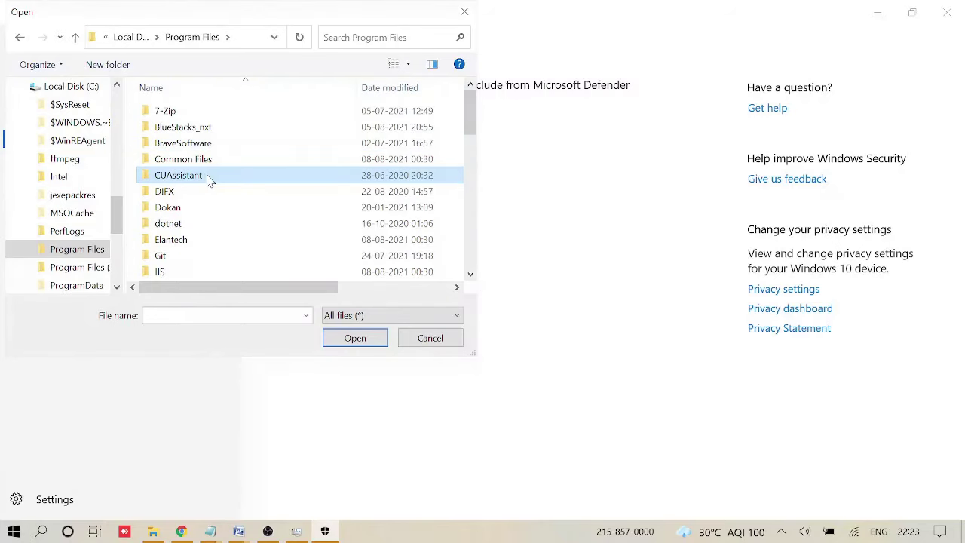
{"action": "key", "text": "w"}
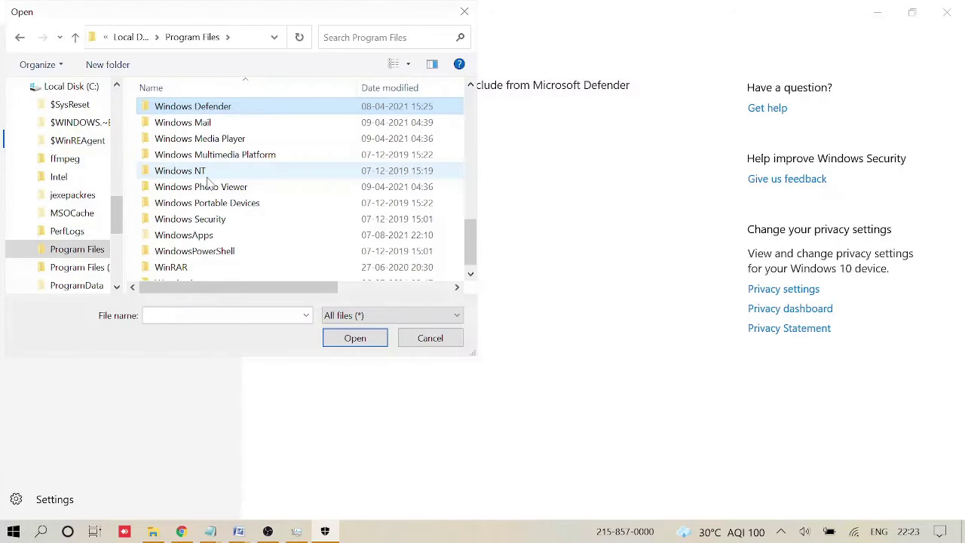
{"action": "double_click", "coordinate": [223, 113]}
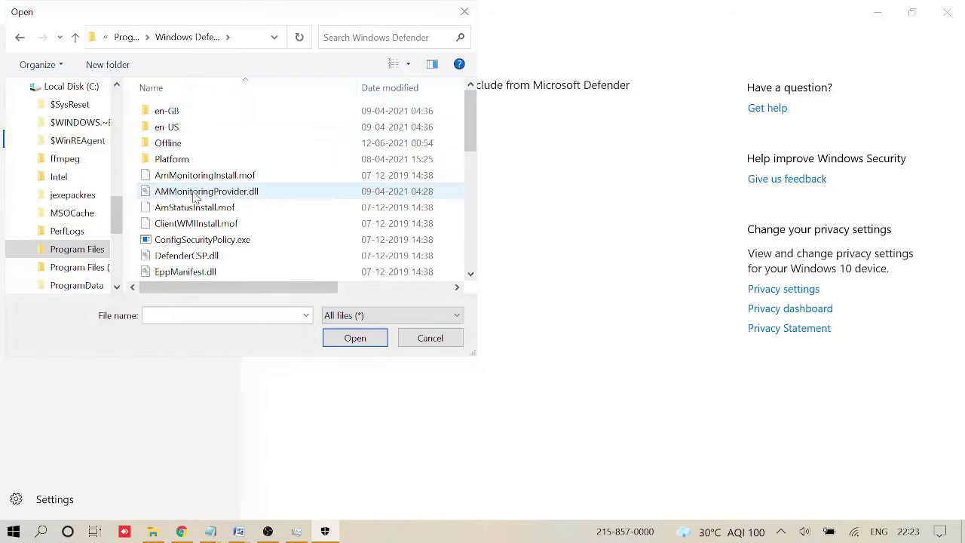
{"action": "scroll", "coordinate": [200, 192], "scroll_direction": "down", "scroll_amount": 5}
{"action": "scroll", "coordinate": [200, 192], "scroll_direction": "down", "scroll_amount": 2}
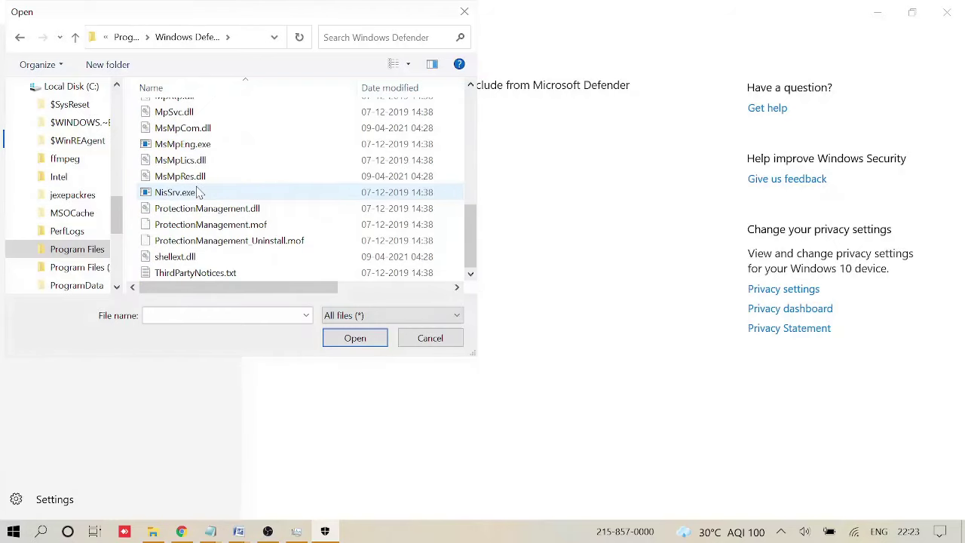
{"action": "left_click", "coordinate": [218, 149]}
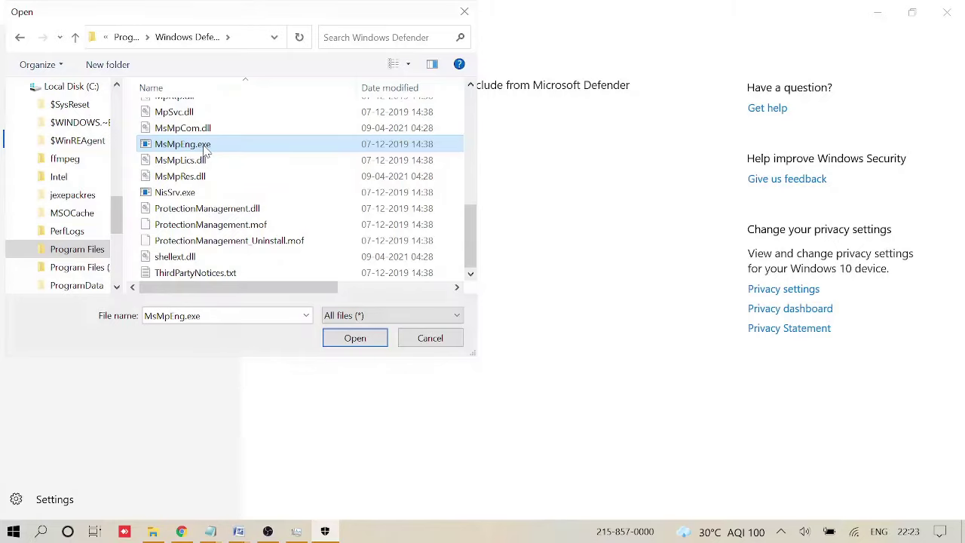
{"action": "double_click", "coordinate": [206, 149]}
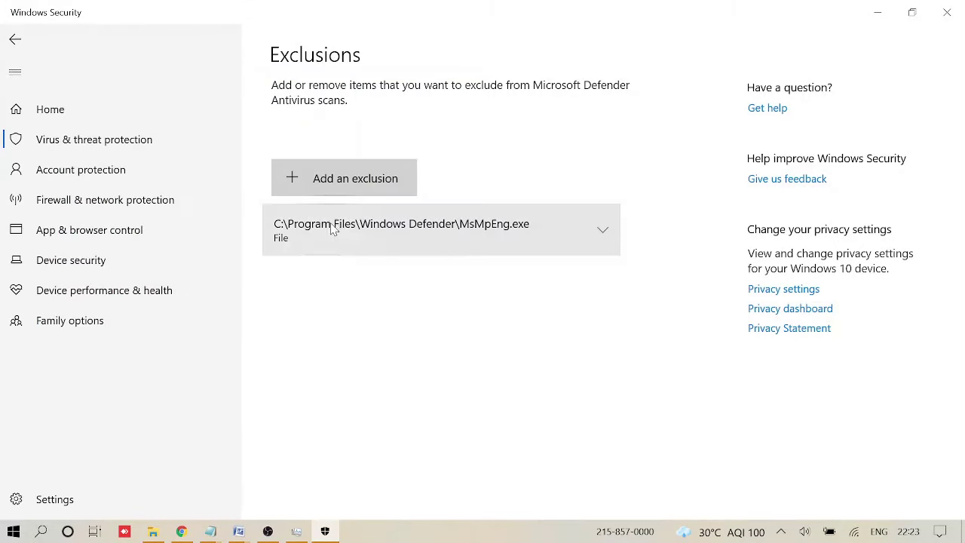
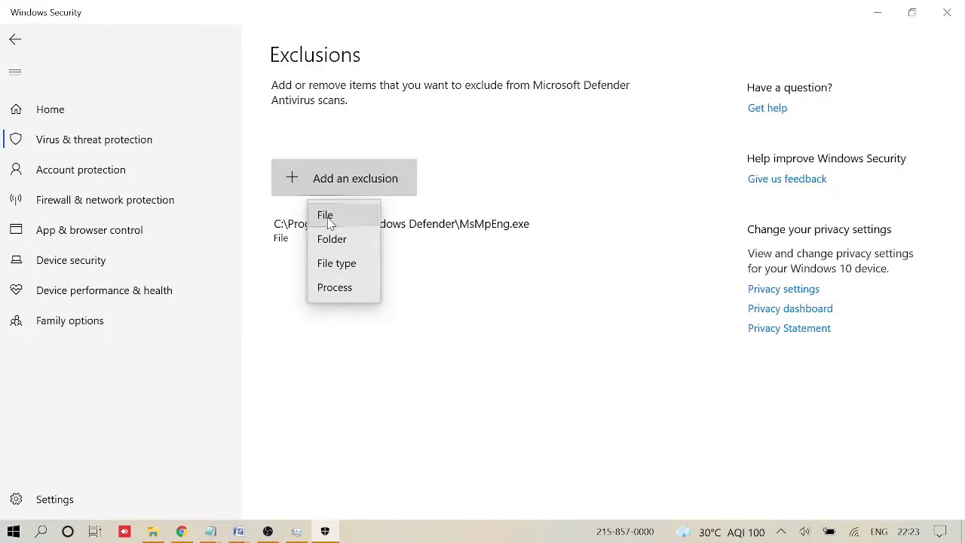
Select MsMpEng.exe in the file picker as a file exclusion
{"action": "left_click", "coordinate": [332, 225]}
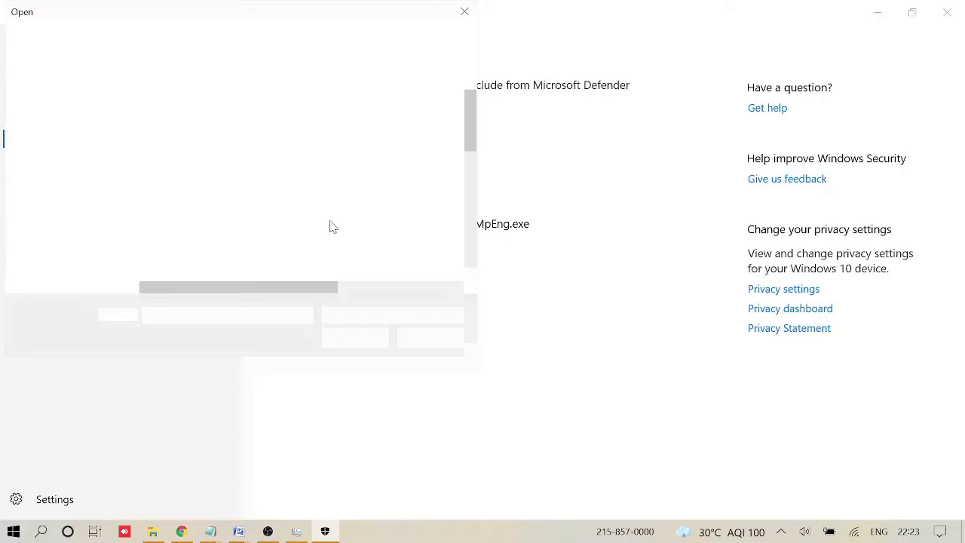
{"action": "scroll", "coordinate": [209, 255], "scroll_direction": "down", "scroll_amount": 4}
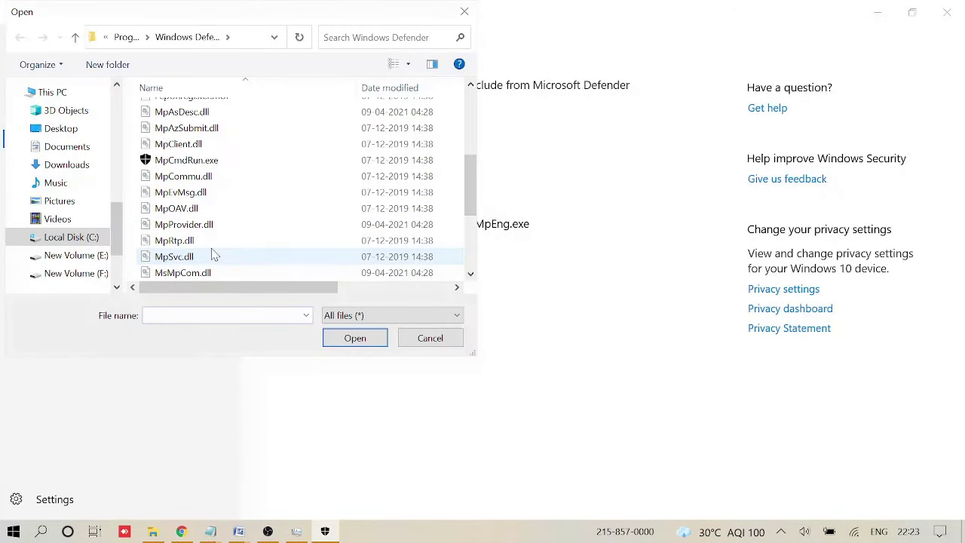
{"action": "scroll", "coordinate": [200, 215], "scroll_direction": "down", "scroll_amount": 1}
{"action": "scroll", "coordinate": [199, 216], "scroll_direction": "down", "scroll_amount": 2}
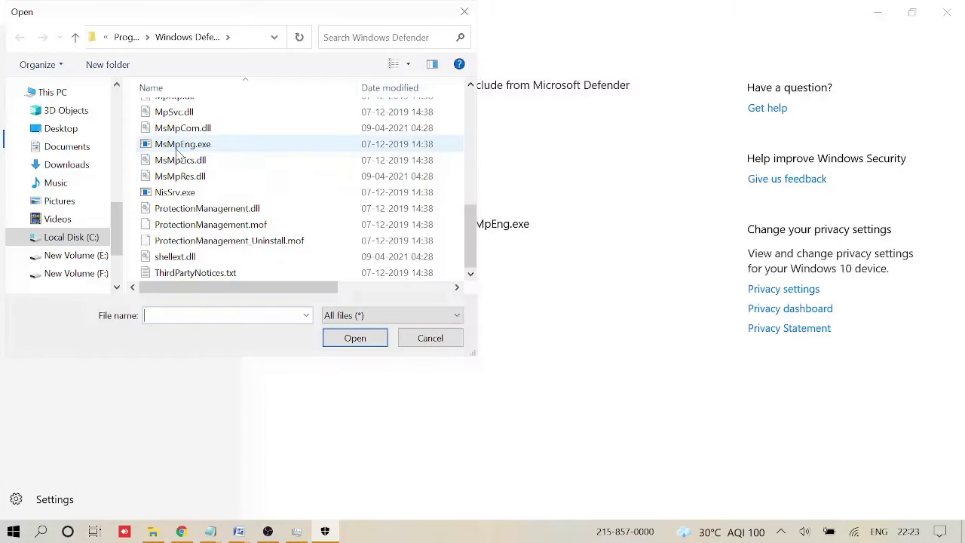
{"action": "left_click", "coordinate": [181, 145]}
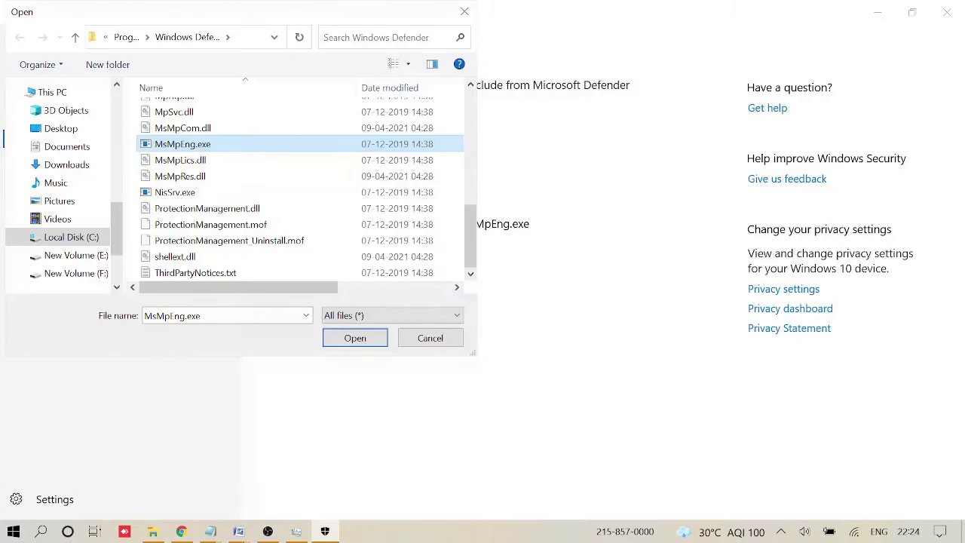
{"action": "key", "text": "Tab"}
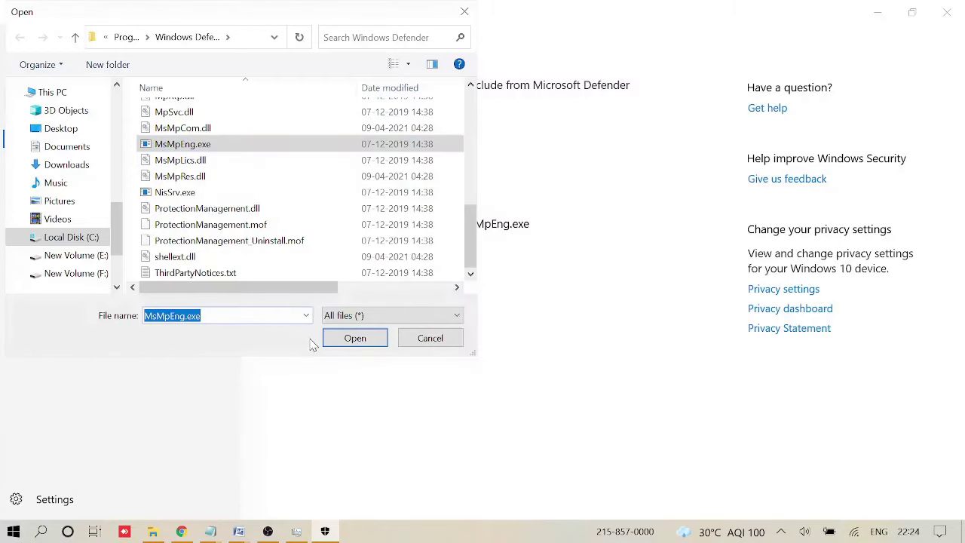
Return to the exclusions list and begin adding a File type exclusion
{"action": "left_click", "coordinate": [426, 340]}
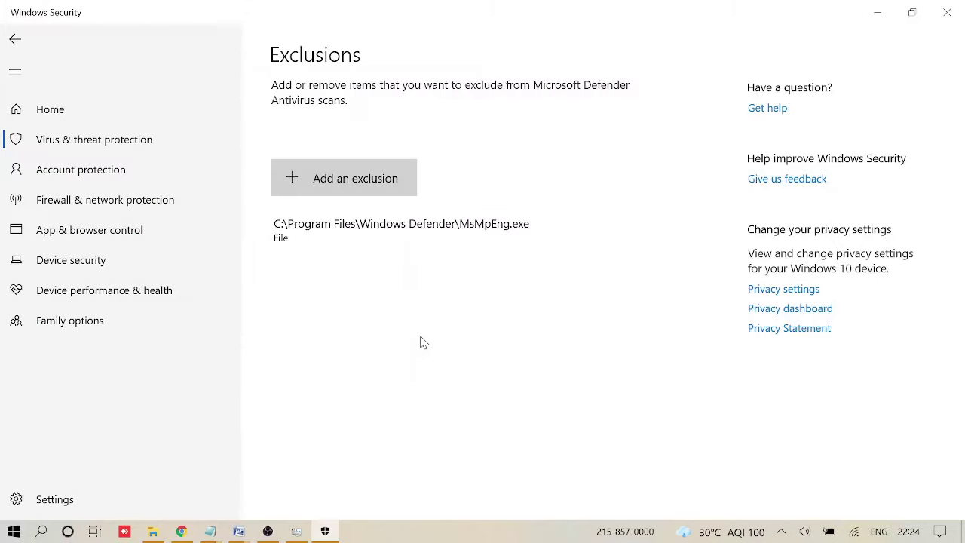
{"action": "left_click", "coordinate": [349, 182]}
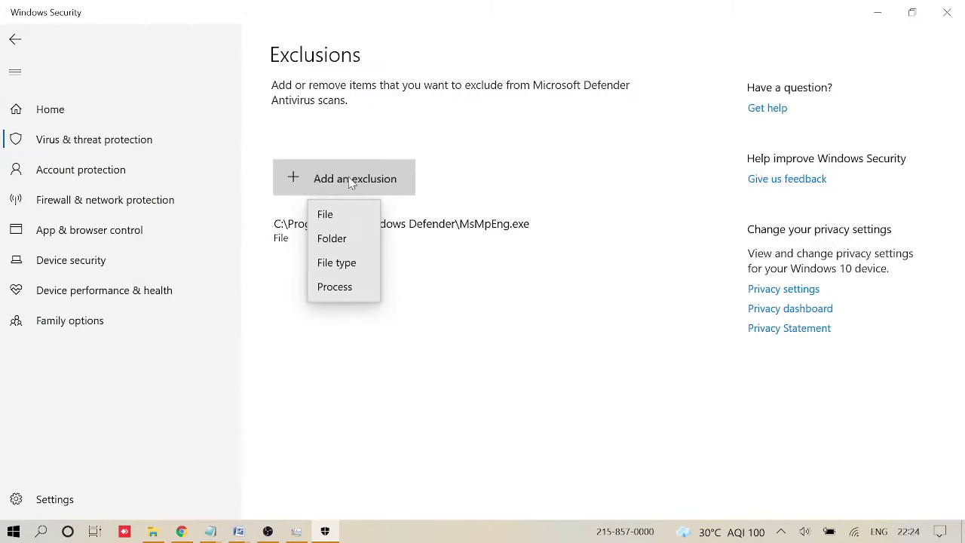
{"action": "left_click", "coordinate": [332, 265]}
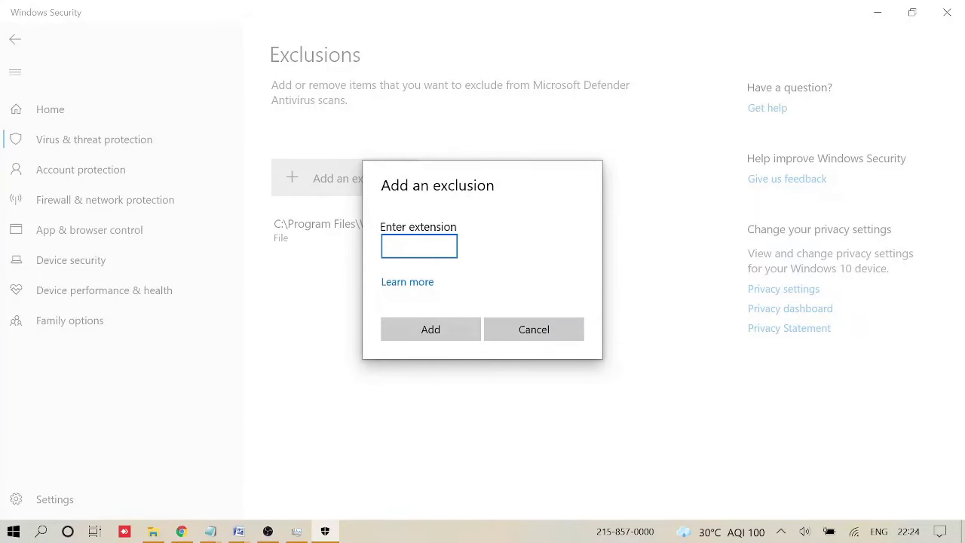
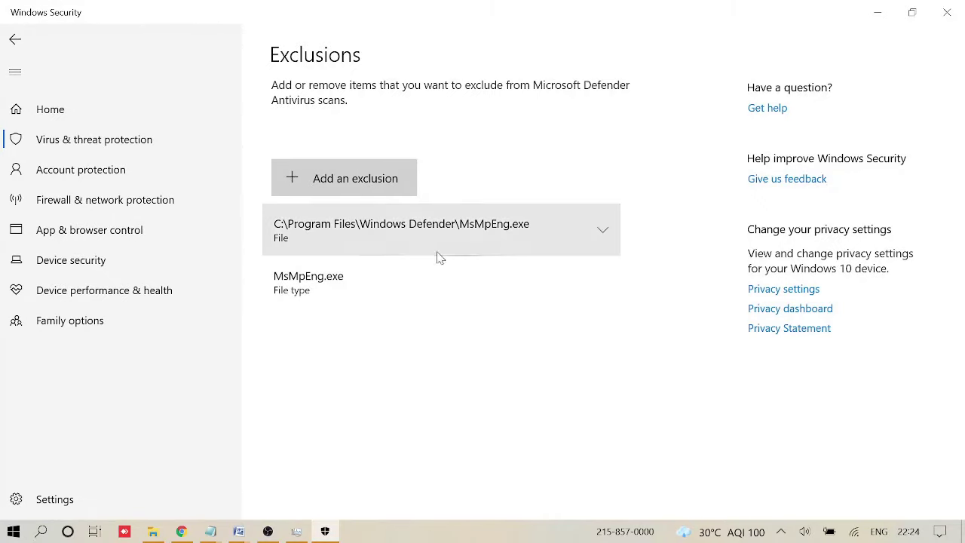
Briefly minimize Windows Security, then return and view the Virus & threat protection overview
{"action": "left_click", "coordinate": [878, 17]}
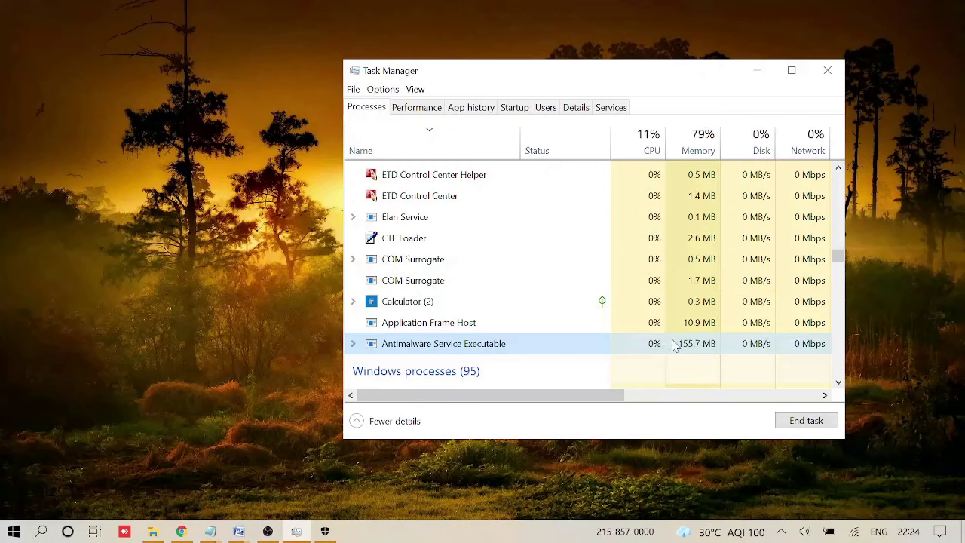
{"action": "left_click", "coordinate": [323, 533]}
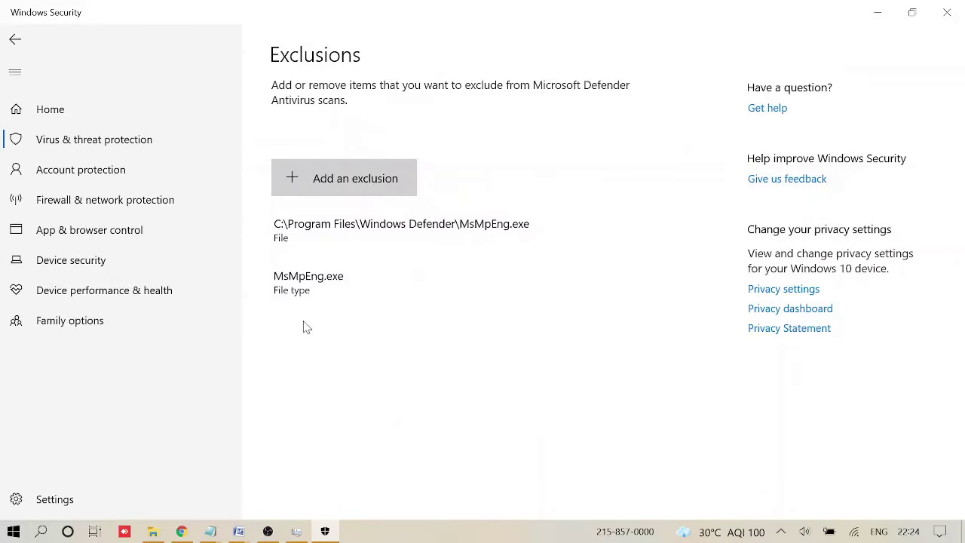
{"action": "left_click", "coordinate": [104, 146]}
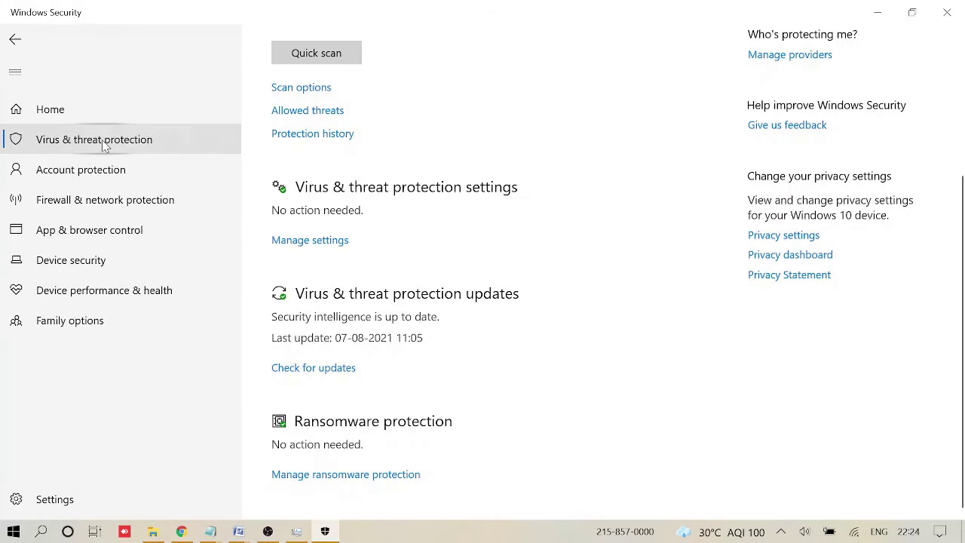
{"action": "scroll", "coordinate": [418, 236], "scroll_direction": "up", "scroll_amount": 3}
{"action": "scroll", "coordinate": [413, 223], "scroll_direction": "down", "scroll_amount": 3}
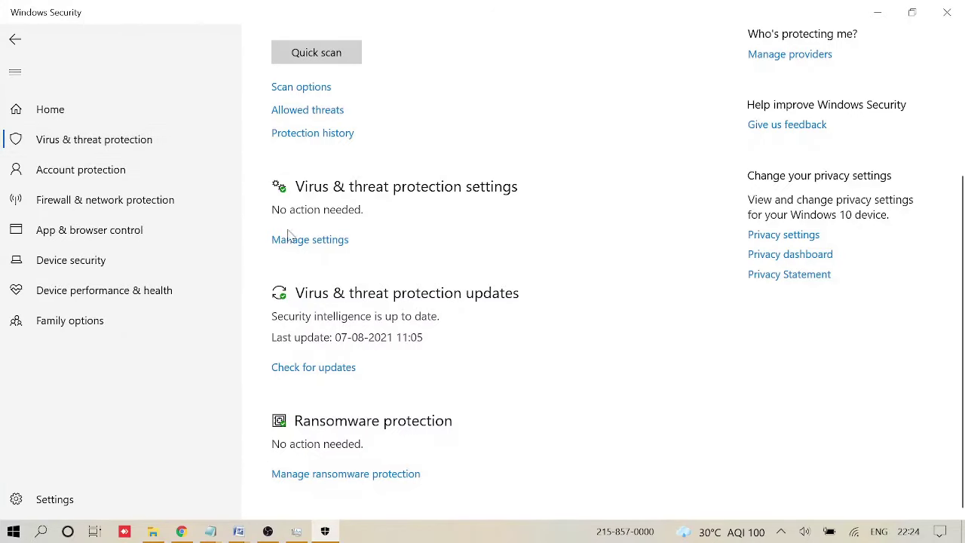
Switch Real-time protection Off in Virus & threat protection settings, leaving cloud-delivered protection On
{"action": "left_click", "coordinate": [328, 239]}
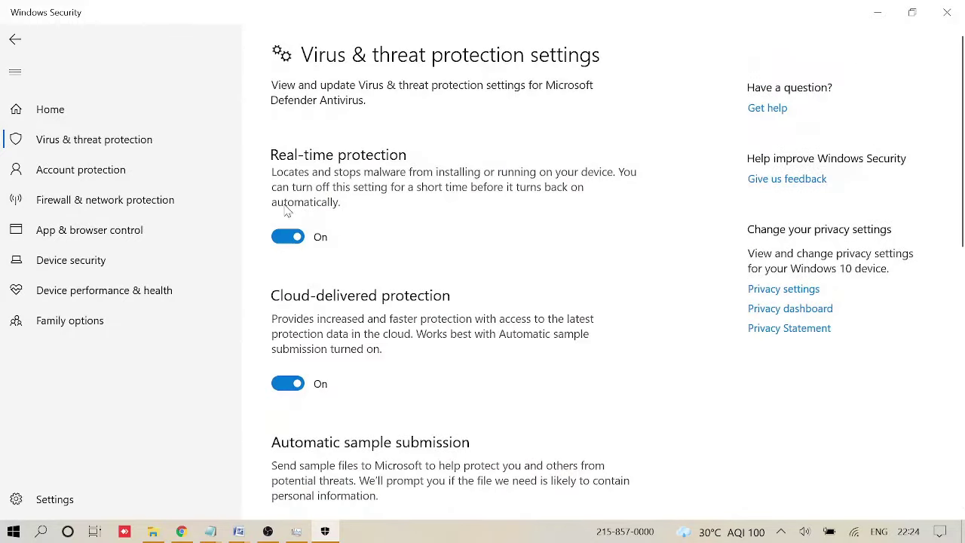
{"action": "left_click", "coordinate": [297, 238]}
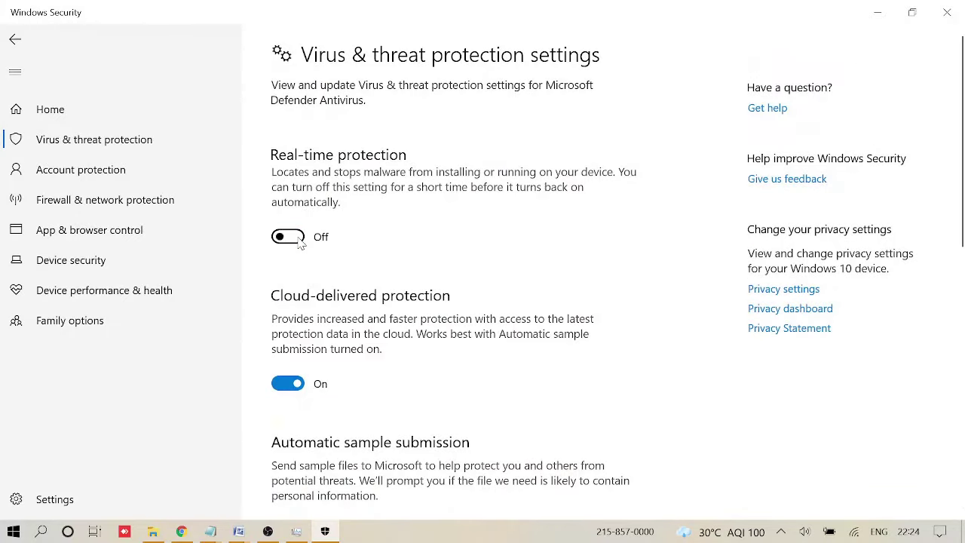